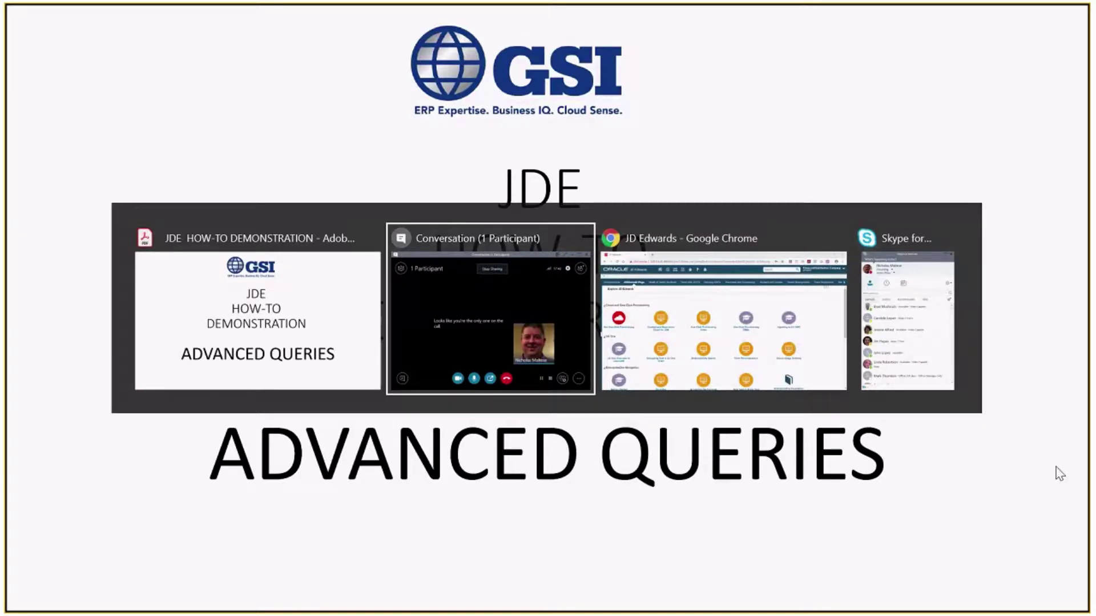
pyautogui.hotkey('alt', 'Tab')
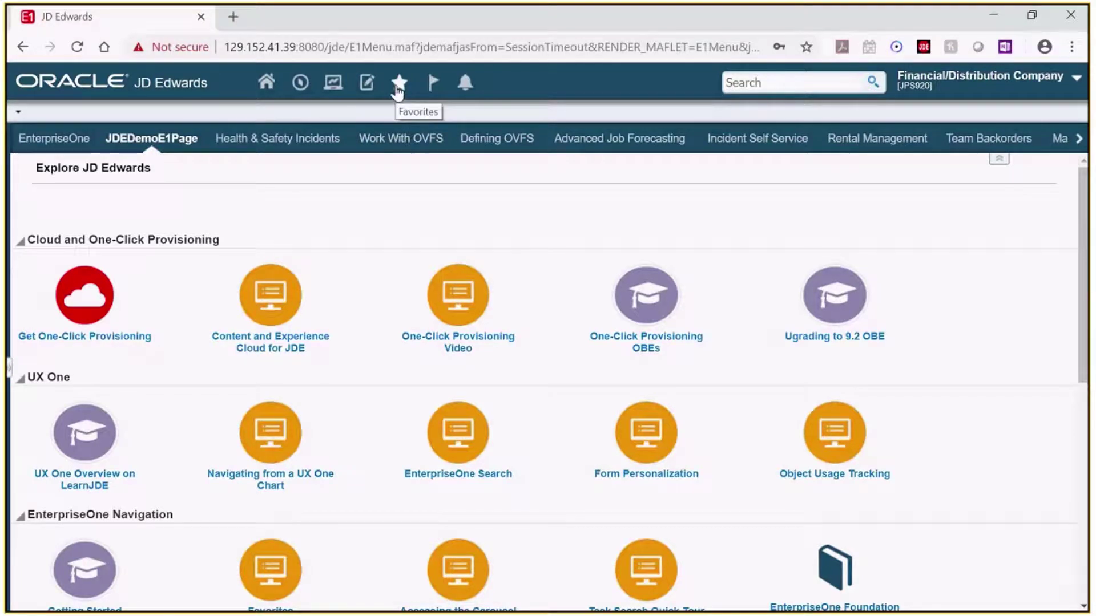
# Launch Customer Service Inquiry from the Favorites list
pyautogui.click(397, 86)
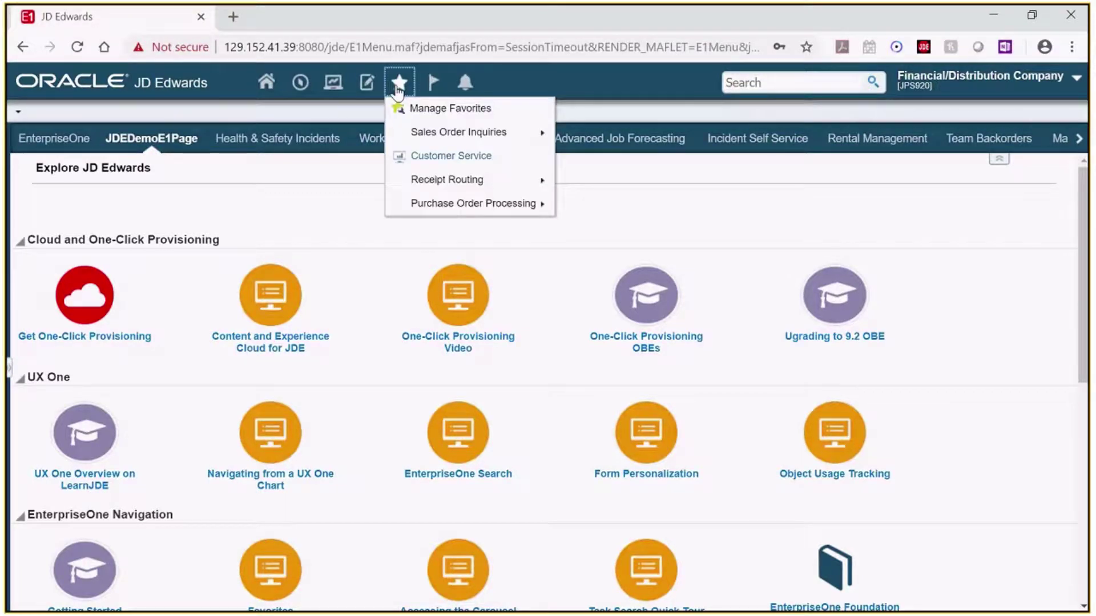
pyautogui.click(455, 162)
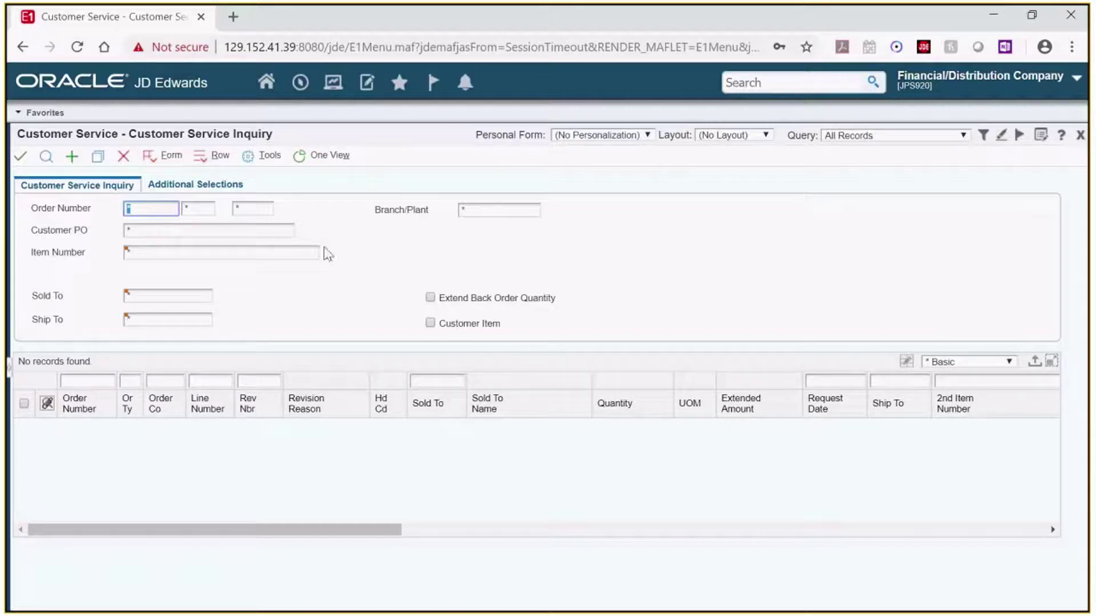
# Enter filters Order Type SO, Sold To 4242 and Next Status 540
pyautogui.click(203, 211)
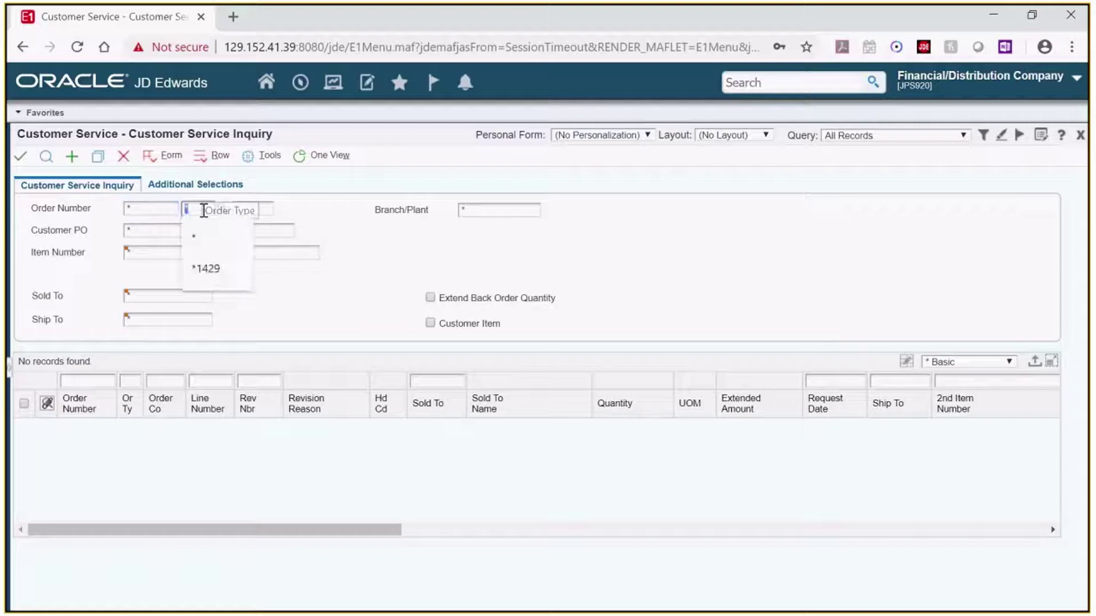
pyautogui.write('S')
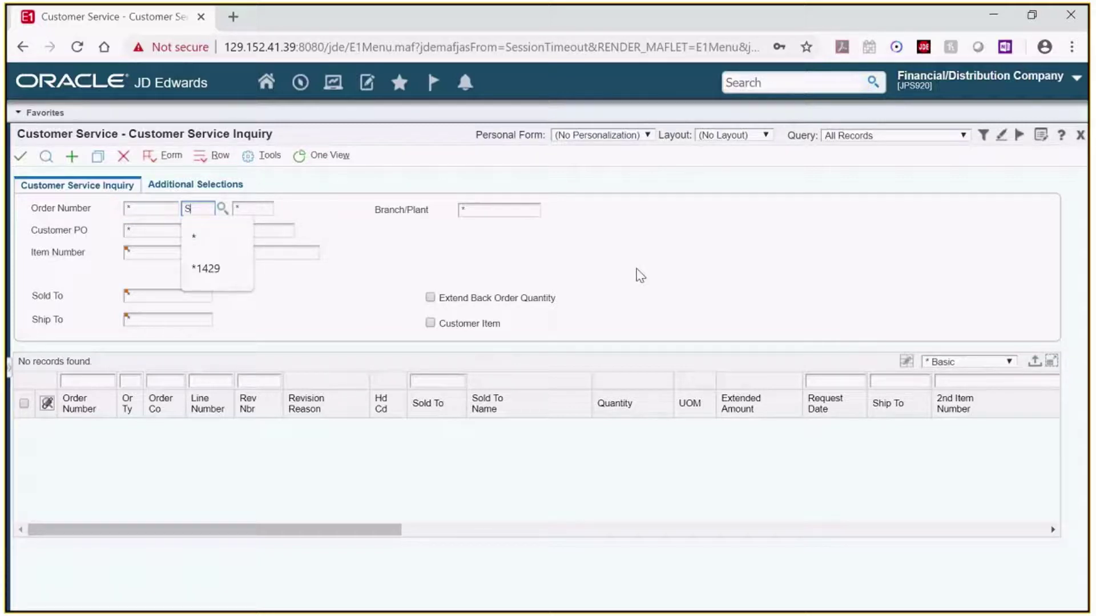
pyautogui.write('O')
pyautogui.click(440, 380)
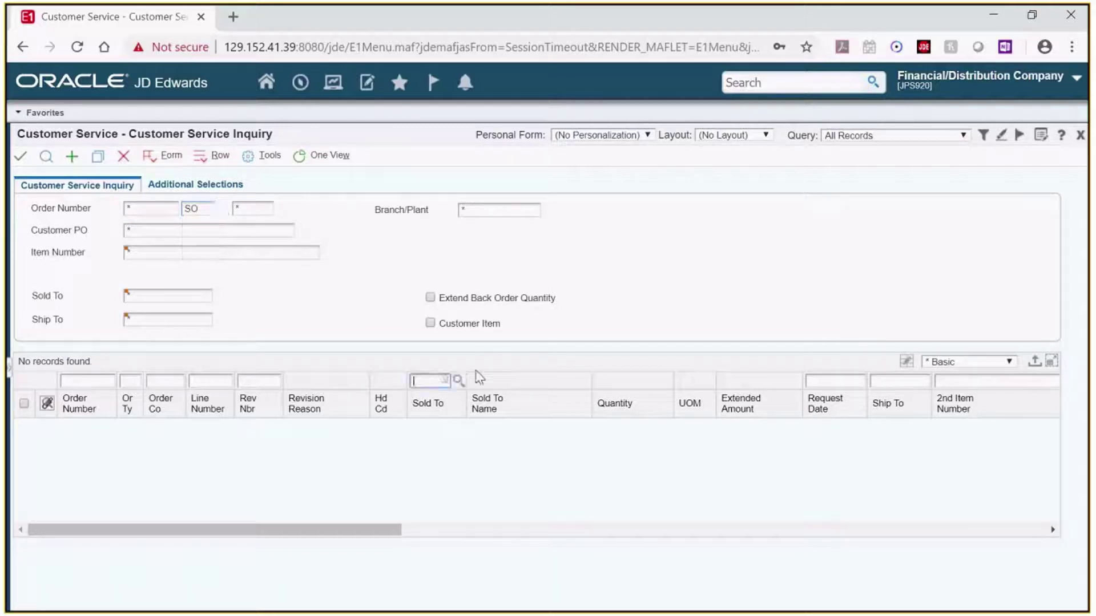
pyautogui.write('4242')
pyautogui.press('Tab')
pyautogui.press('Tab')
pyautogui.press('Tab')
pyautogui.press('Tab')
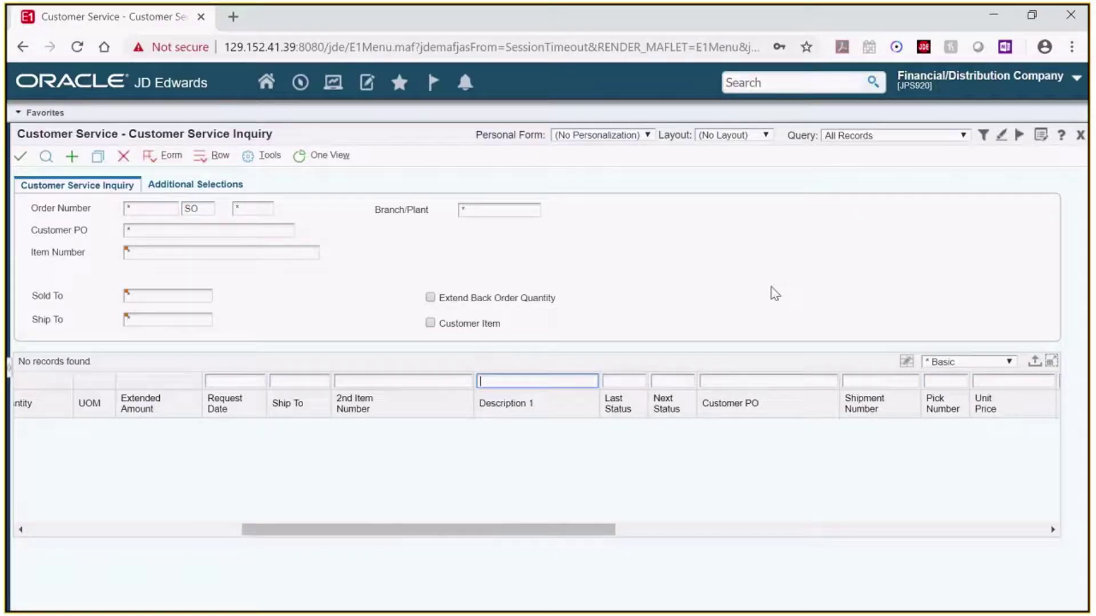
pyautogui.press('Tab')
pyautogui.press('Tab')
pyautogui.press('Tab')
pyautogui.press('Tab')
pyautogui.press('Tab')
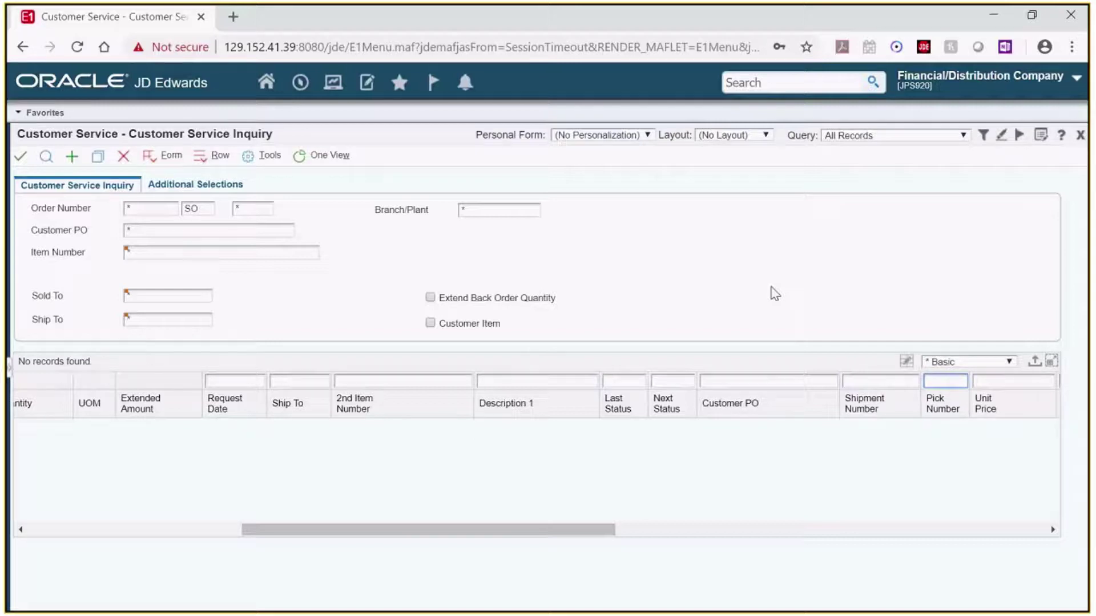
pyautogui.hotkey('shift', 'Tab')
pyautogui.hotkey('shift', 'Tab')
pyautogui.hotkey('shift', 'Tab')
pyautogui.write('54')
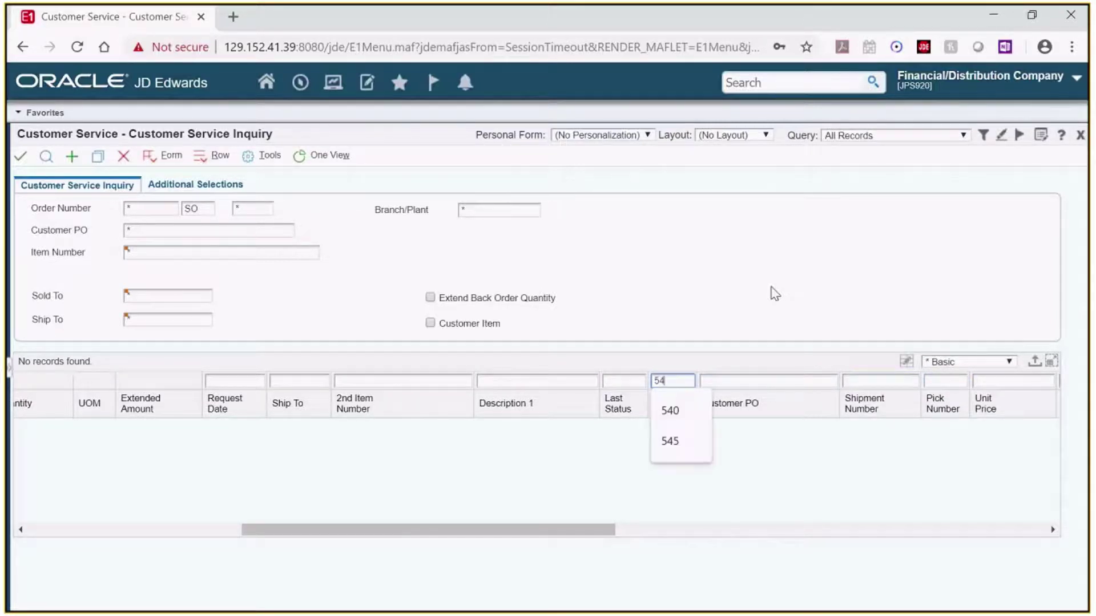
pyautogui.write('0')
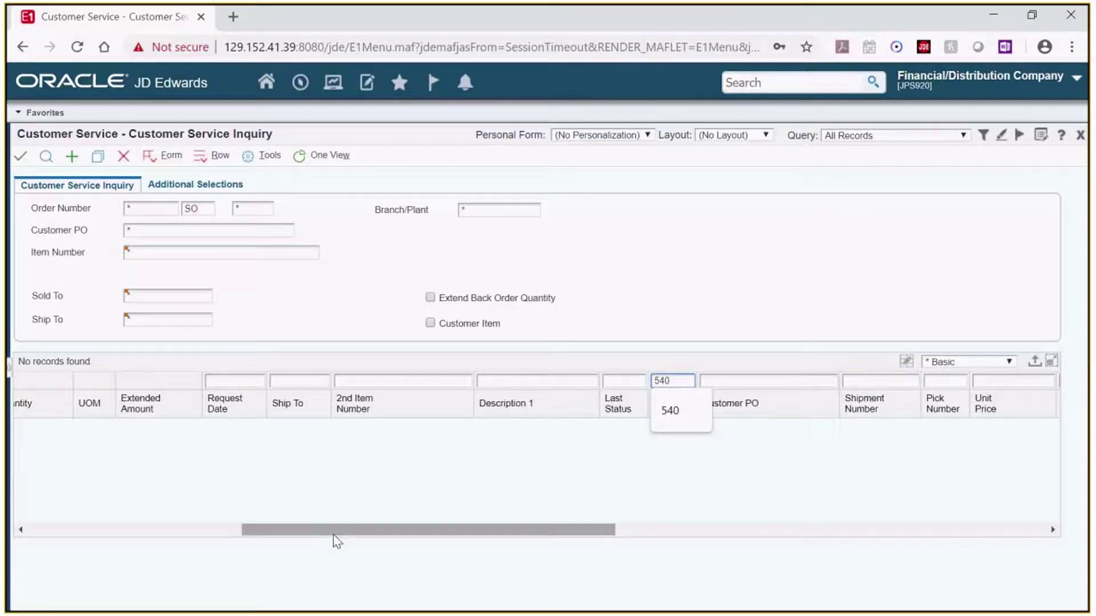
# Run the search for the matching order lines, then close the inquiry form
pyautogui.moveTo(334, 535); pyautogui.dragTo(93, 514)
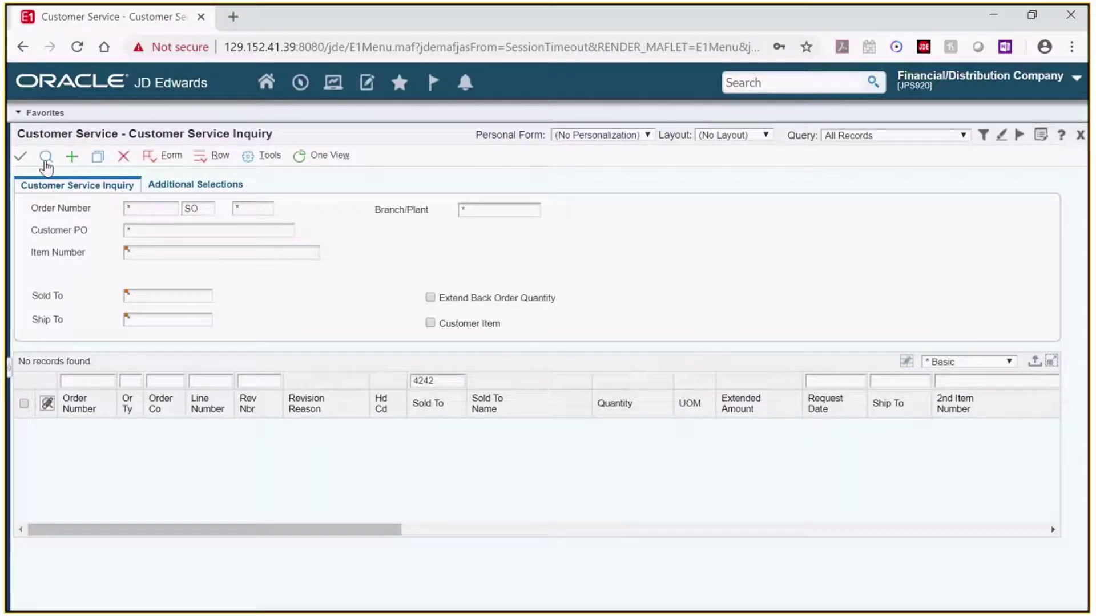
pyautogui.click(45, 160)
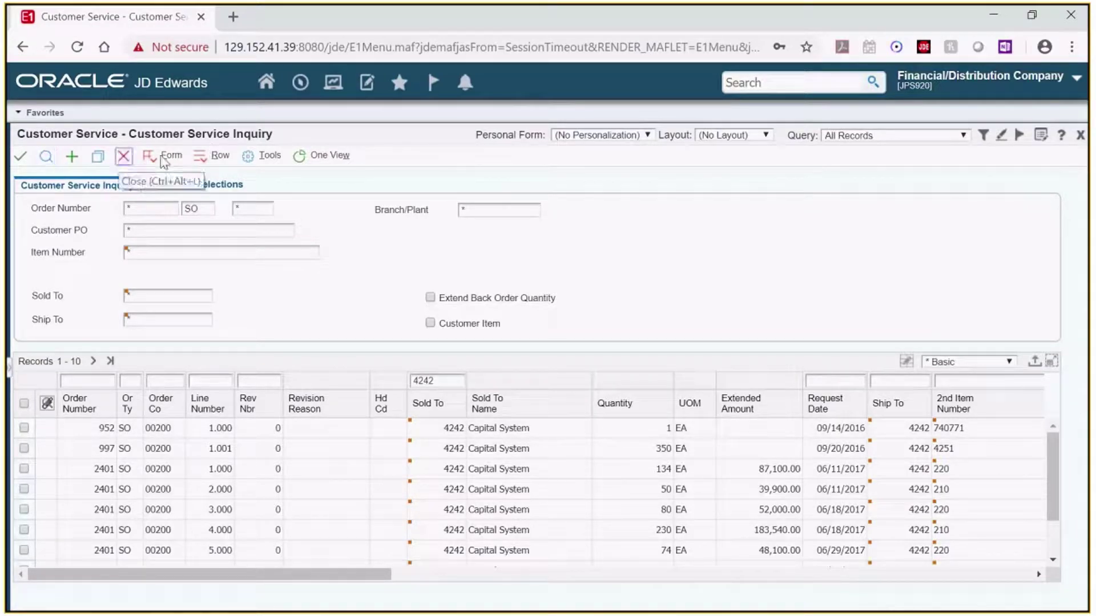
pyautogui.click(122, 157)
# Reopen Customer Service Inquiry from Favorites with blank filters
pyautogui.click(399, 82)
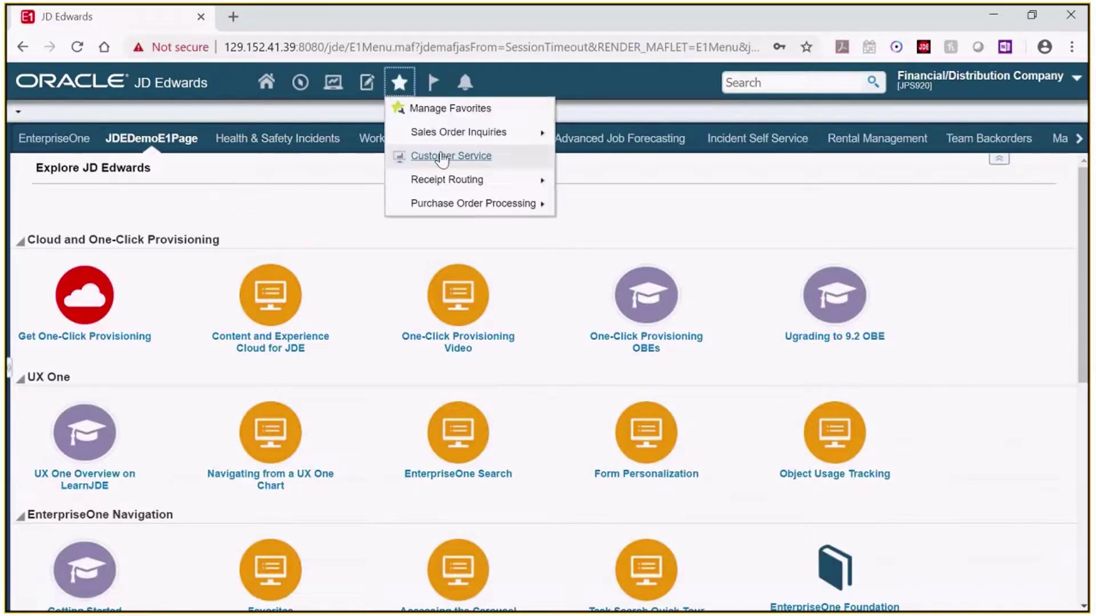
pyautogui.click(434, 155)
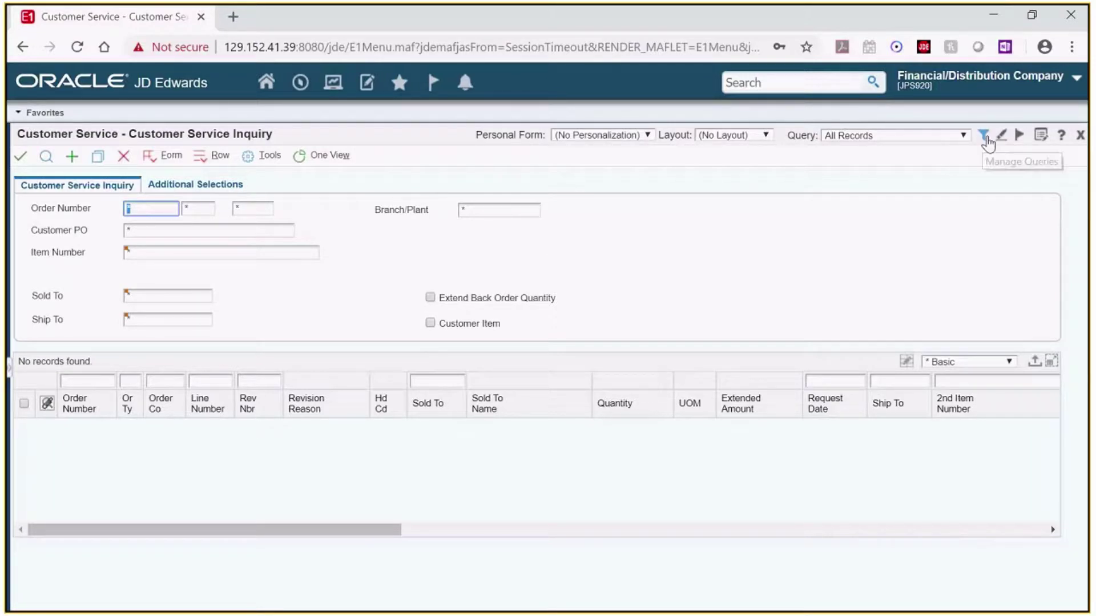
# Create a new query with Order Type, Sold To and Next Status conditions
pyautogui.click(985, 137)
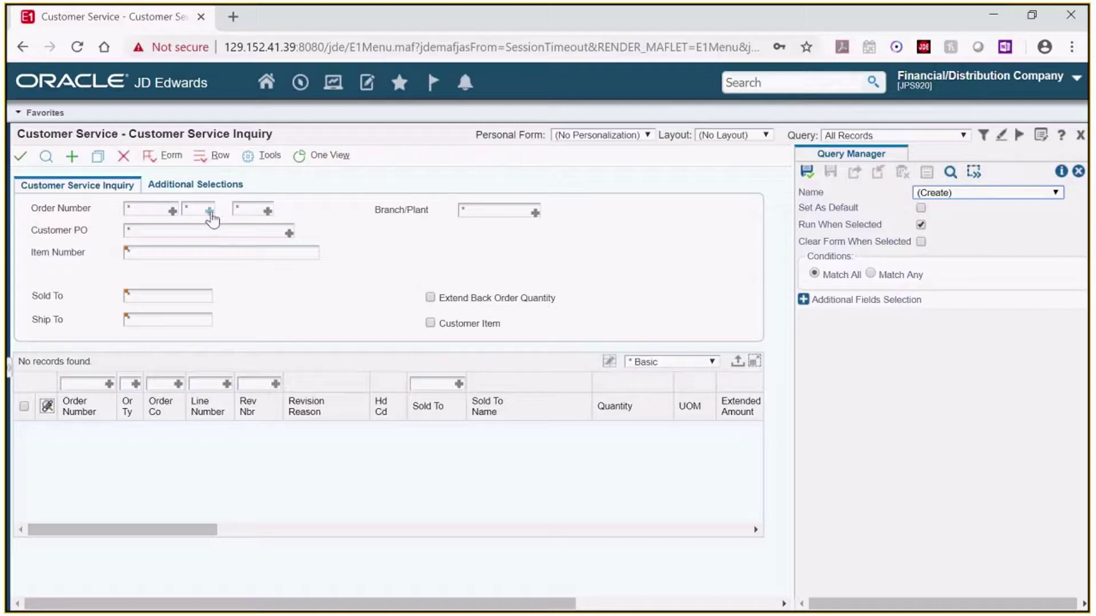
pyautogui.click(210, 211)
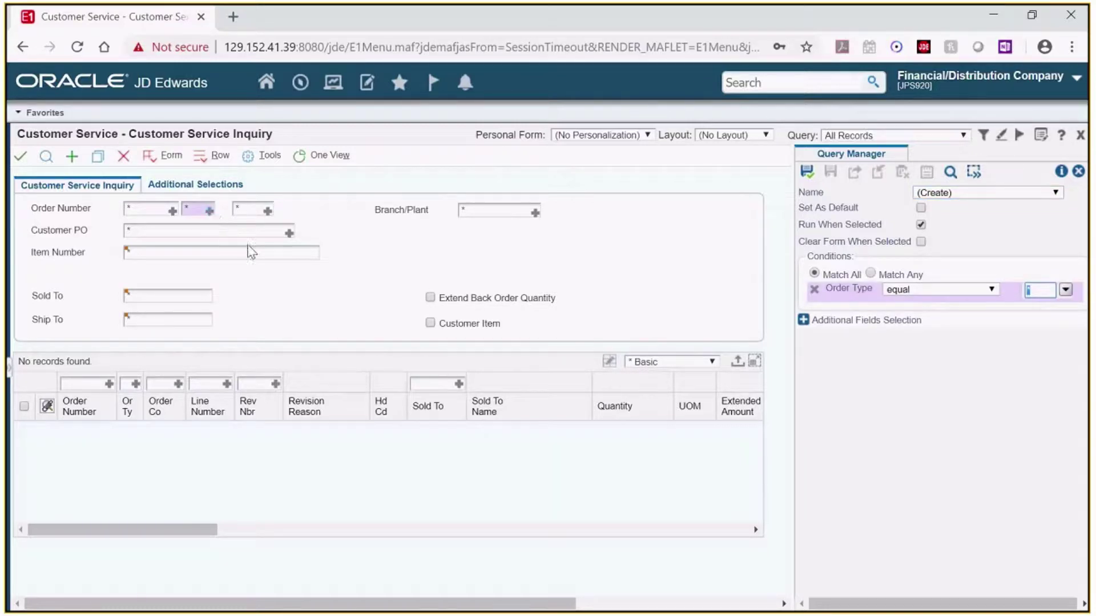
pyautogui.click(458, 384)
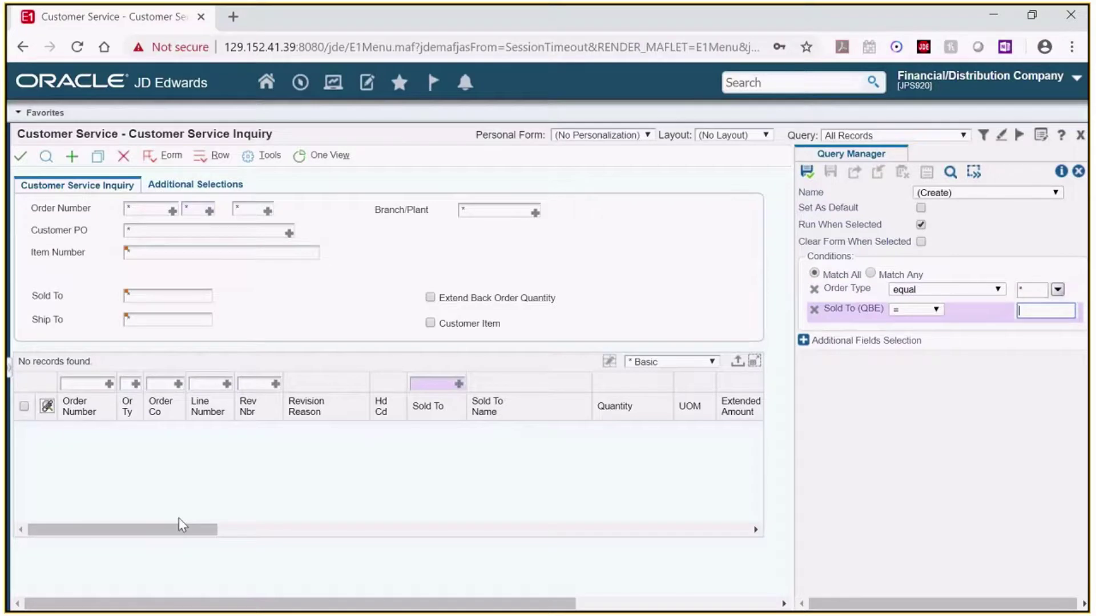
pyautogui.moveTo(176, 530); pyautogui.dragTo(361, 519)
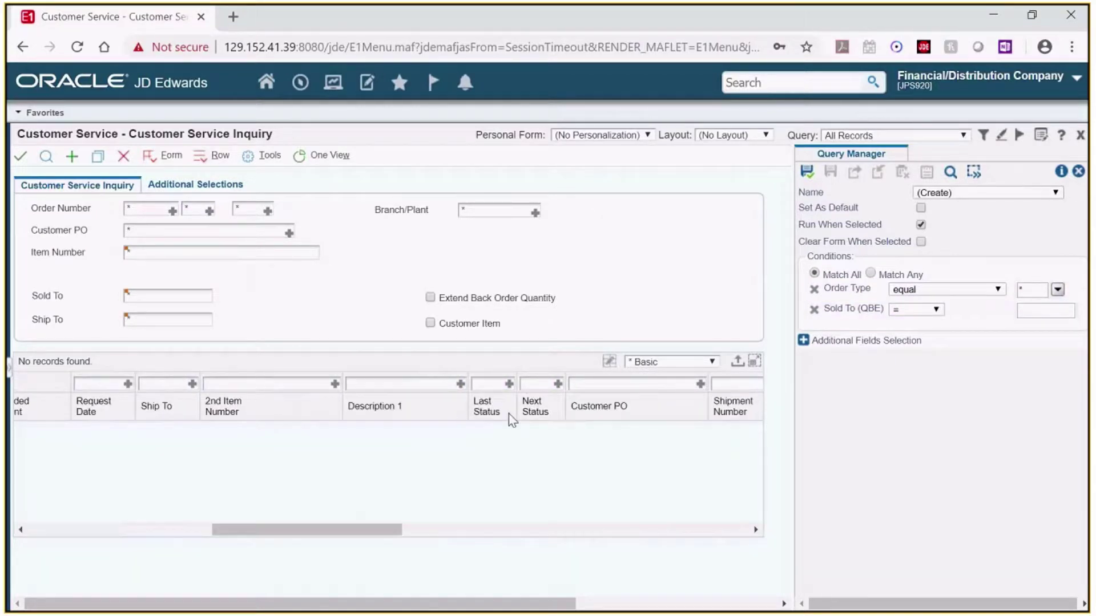
pyautogui.click(558, 384)
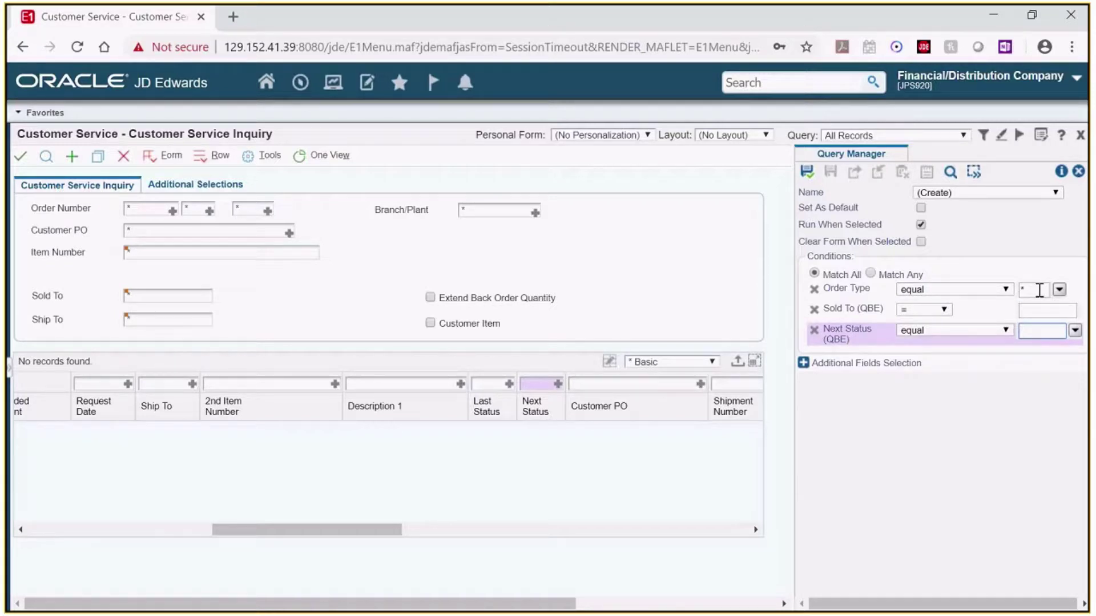
# Set the query conditions to SO, 4242 and 540, then run it
pyautogui.click(1040, 291)
pyautogui.write('SO')
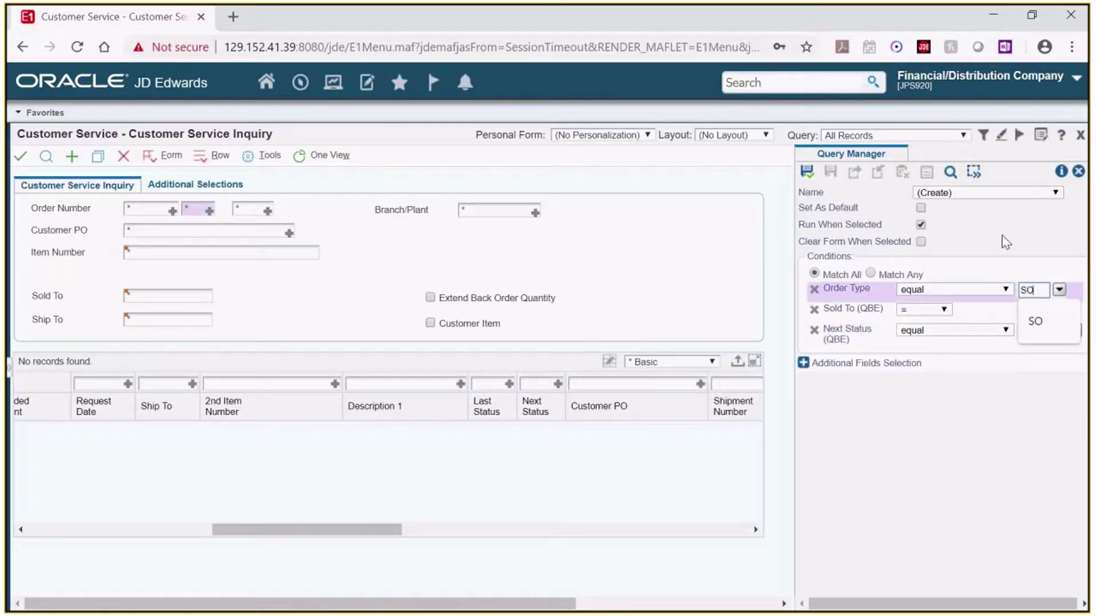
pyautogui.press('Tab')
pyautogui.write('4242')
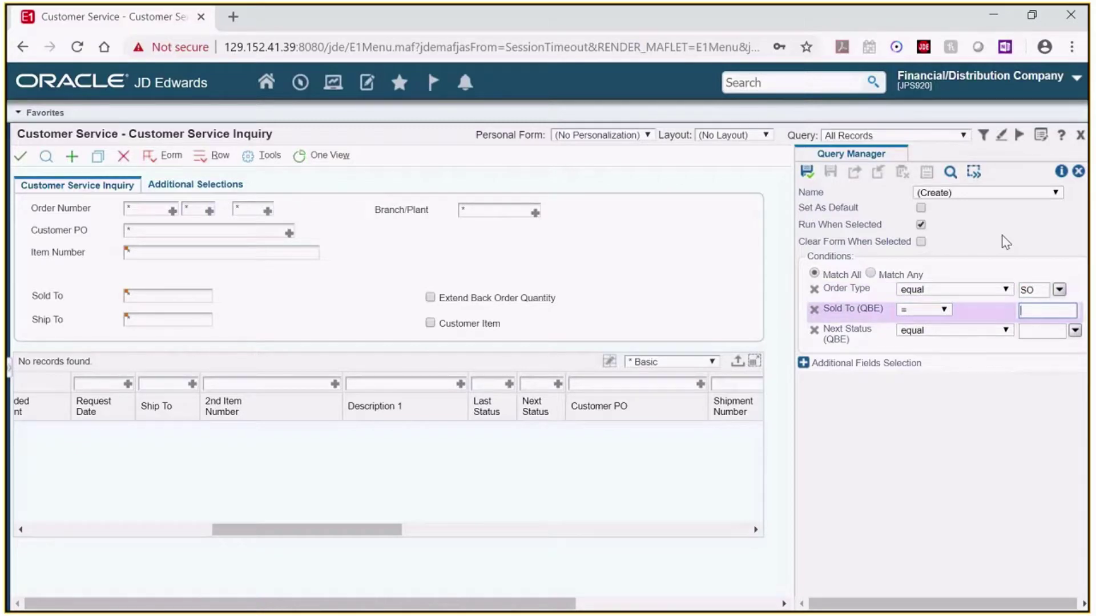
pyautogui.press('Tab')
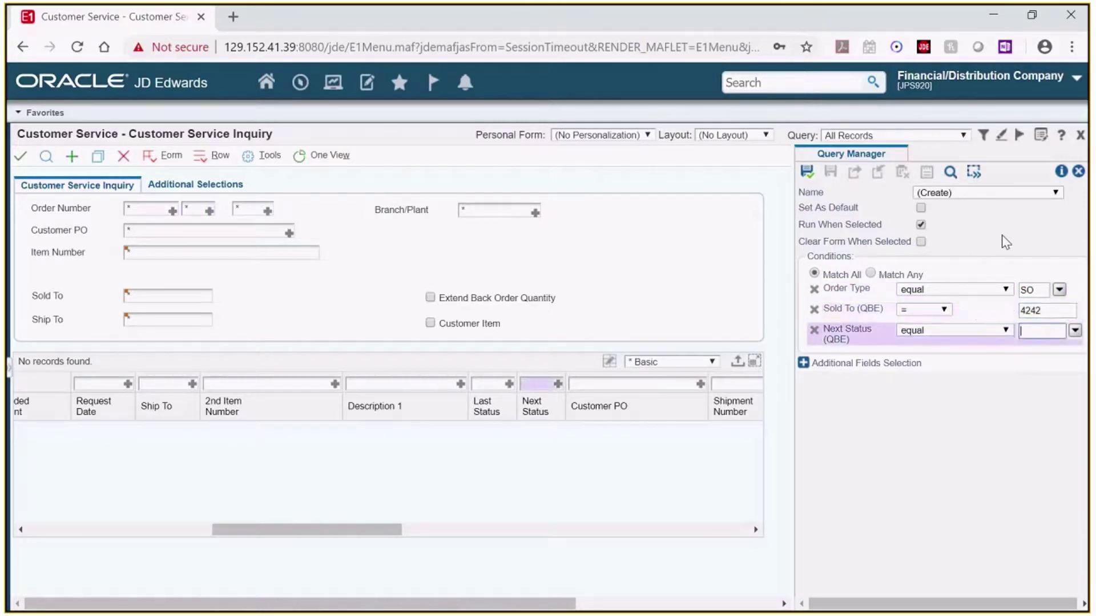
pyautogui.write('540')
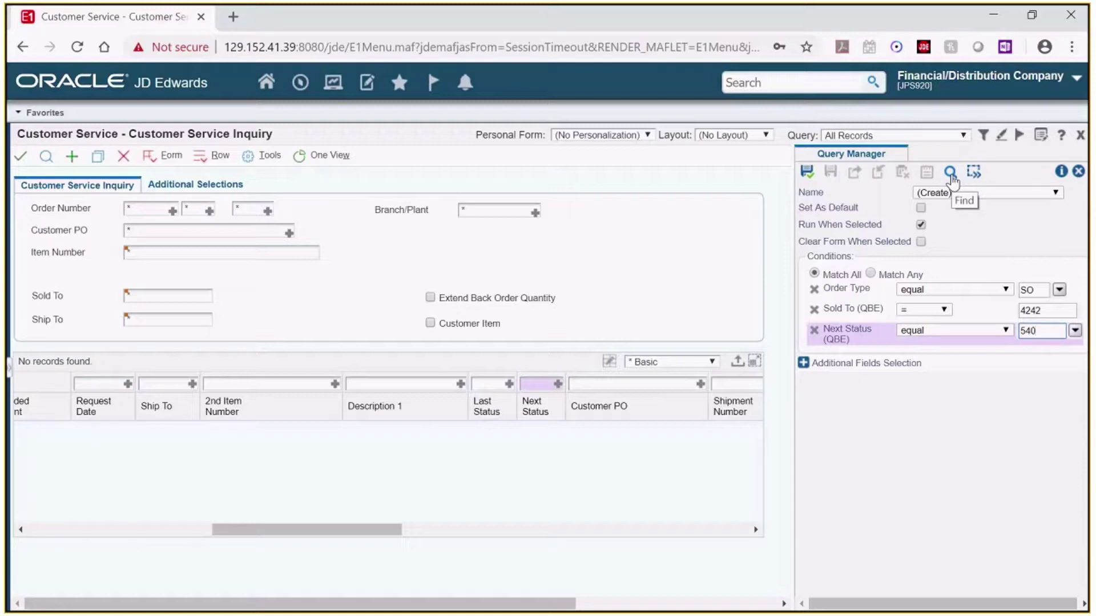
pyautogui.click(951, 172)
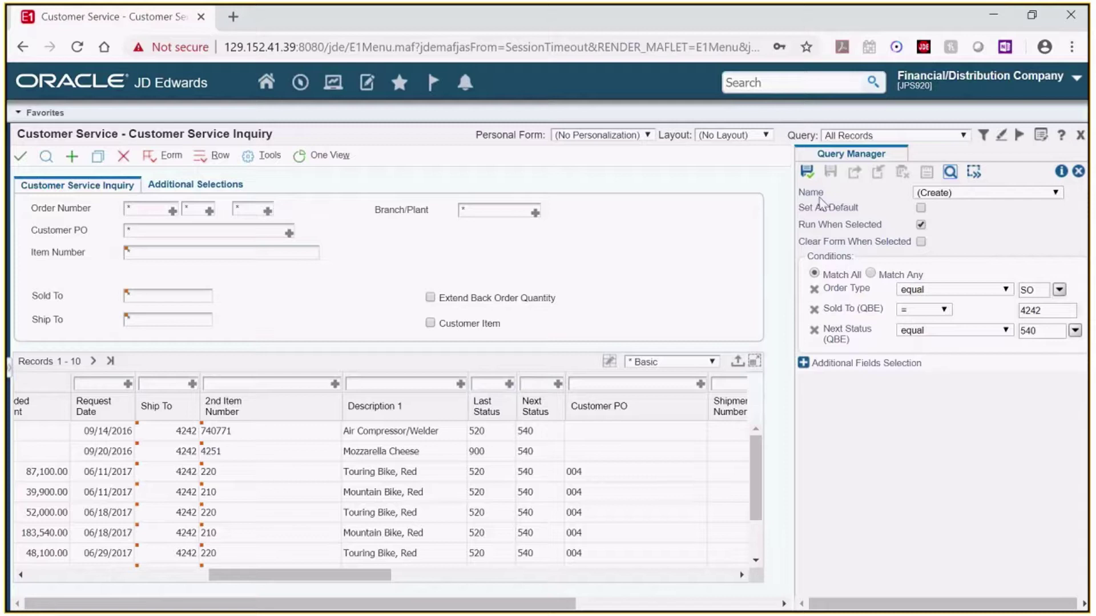
# Save the query as 'Cust4242-540Next' and close the inquiry form
pyautogui.click(807, 173)
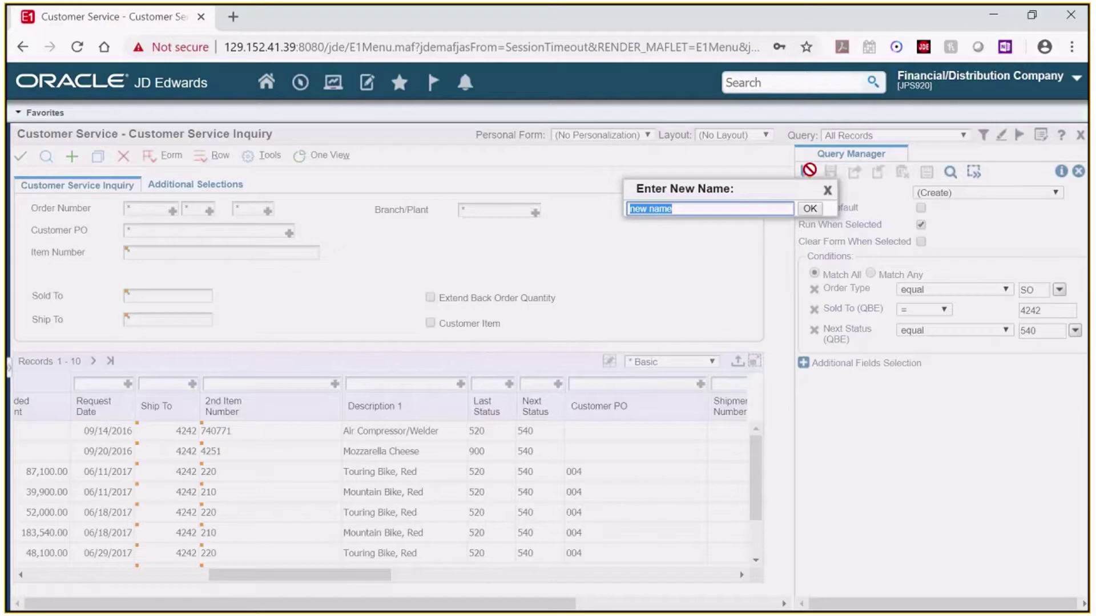
pyautogui.write('Cust4242-540Next')
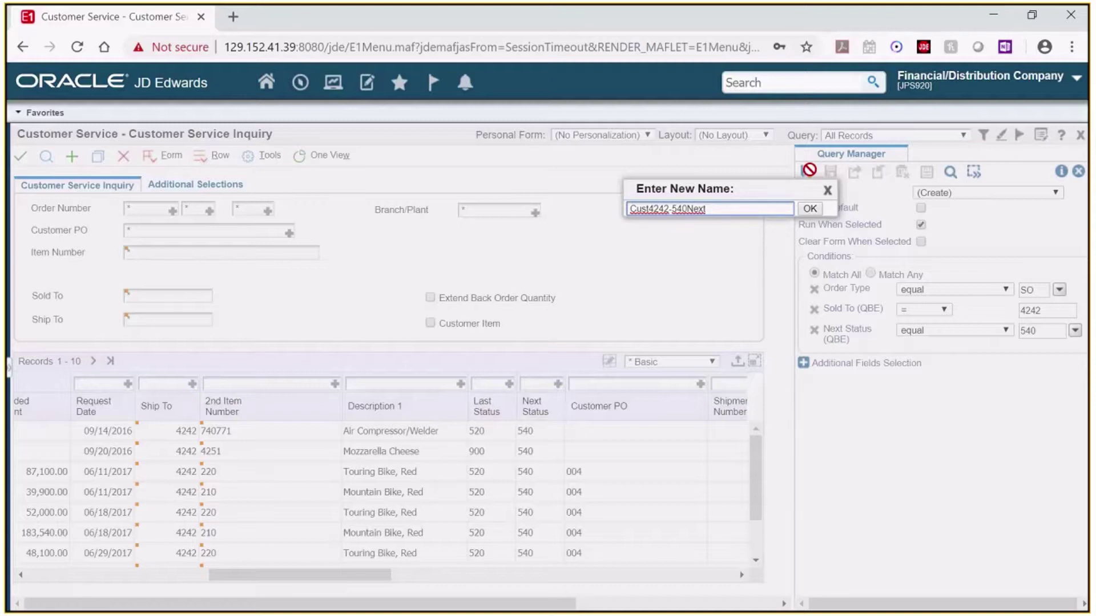
pyautogui.click(810, 208)
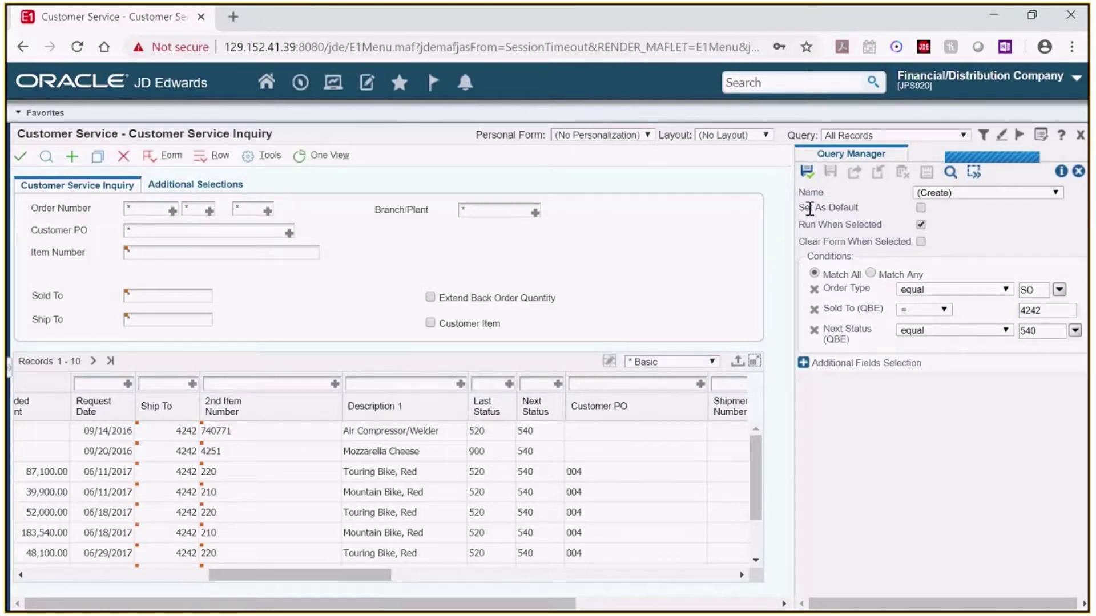
pyautogui.click(123, 157)
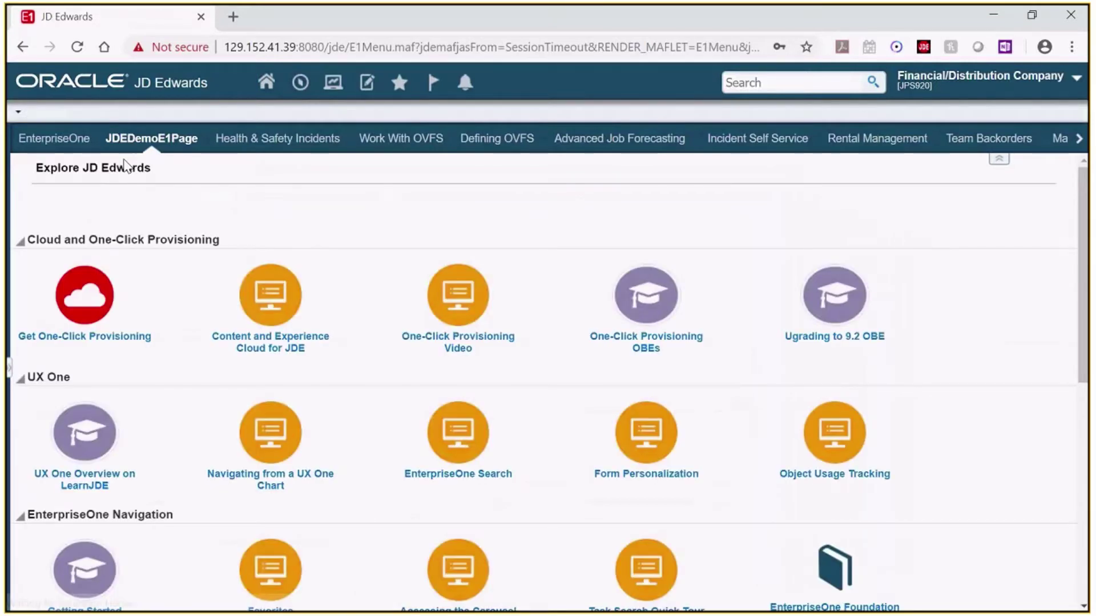
# Reopen Customer Service Inquiry and run the saved Cust4242-540Next query
pyautogui.click(399, 82)
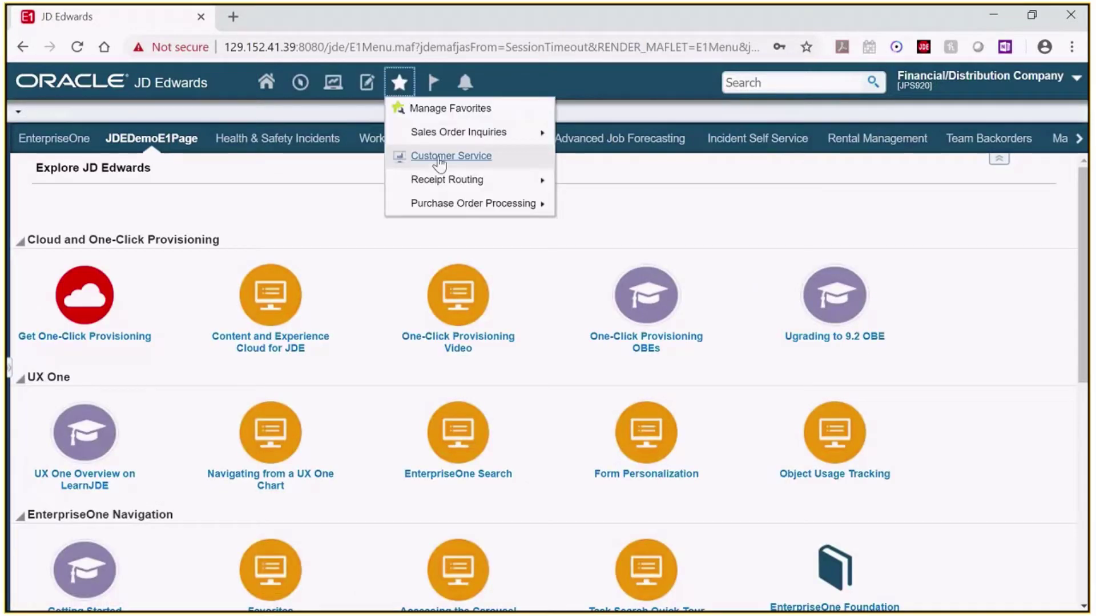
pyautogui.click(441, 162)
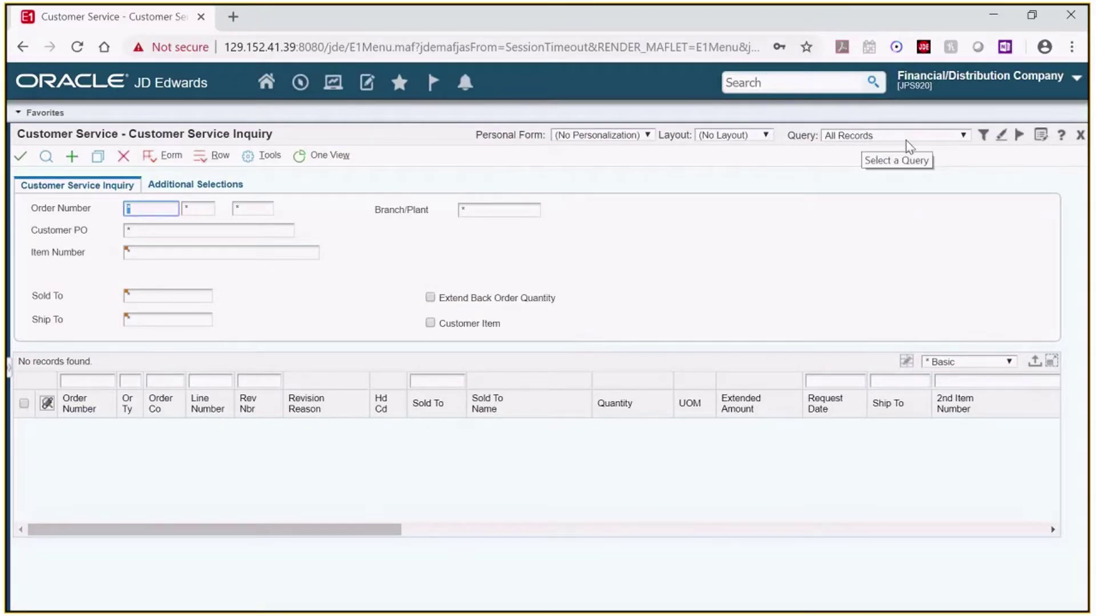
pyautogui.click(964, 137)
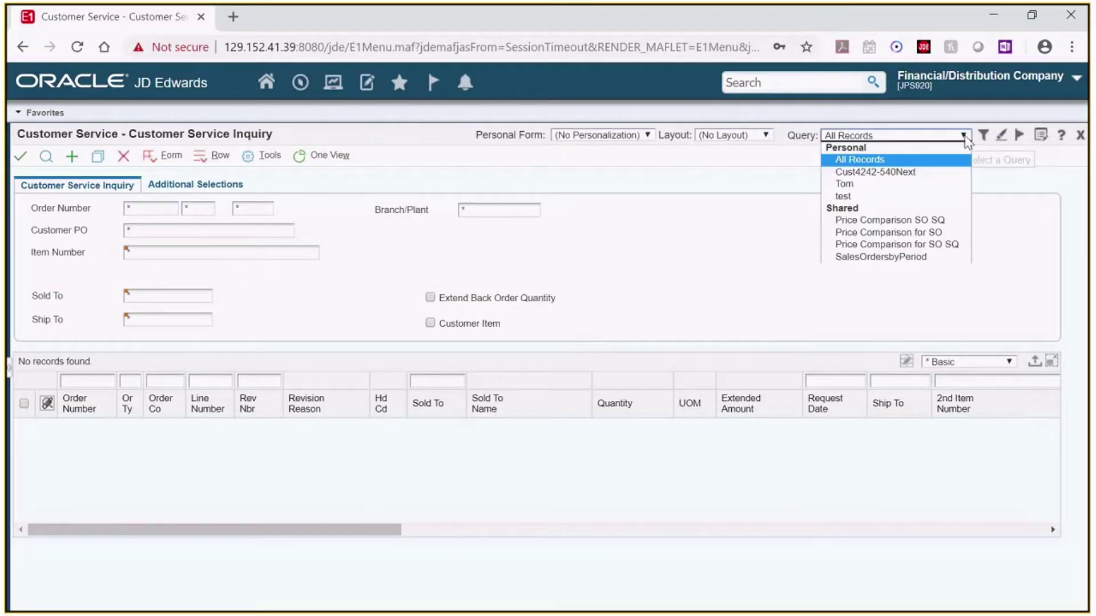
pyautogui.click(903, 174)
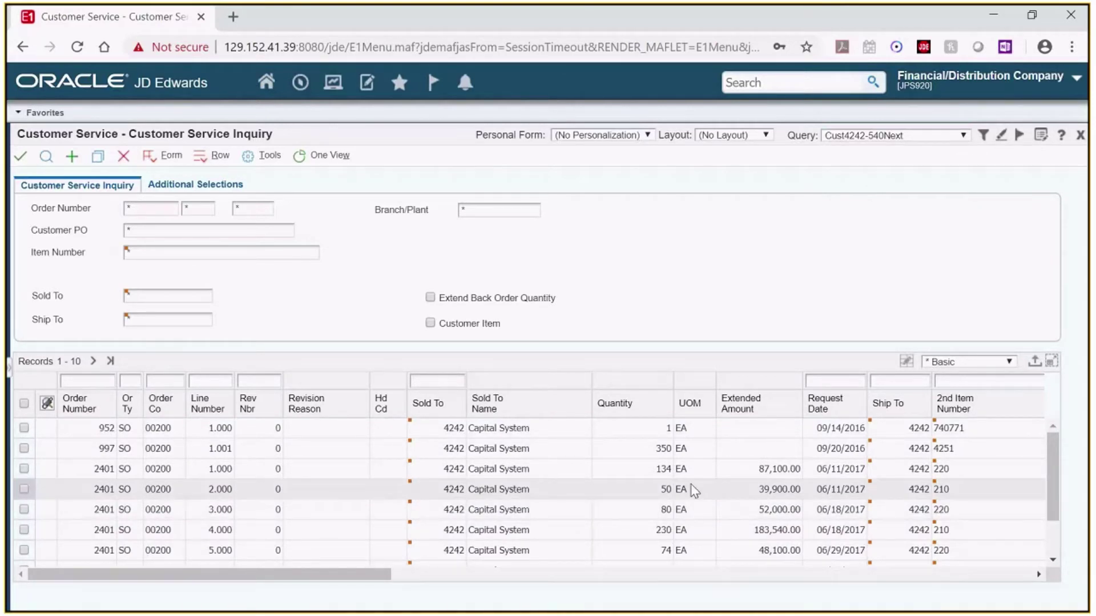
pyautogui.click(984, 136)
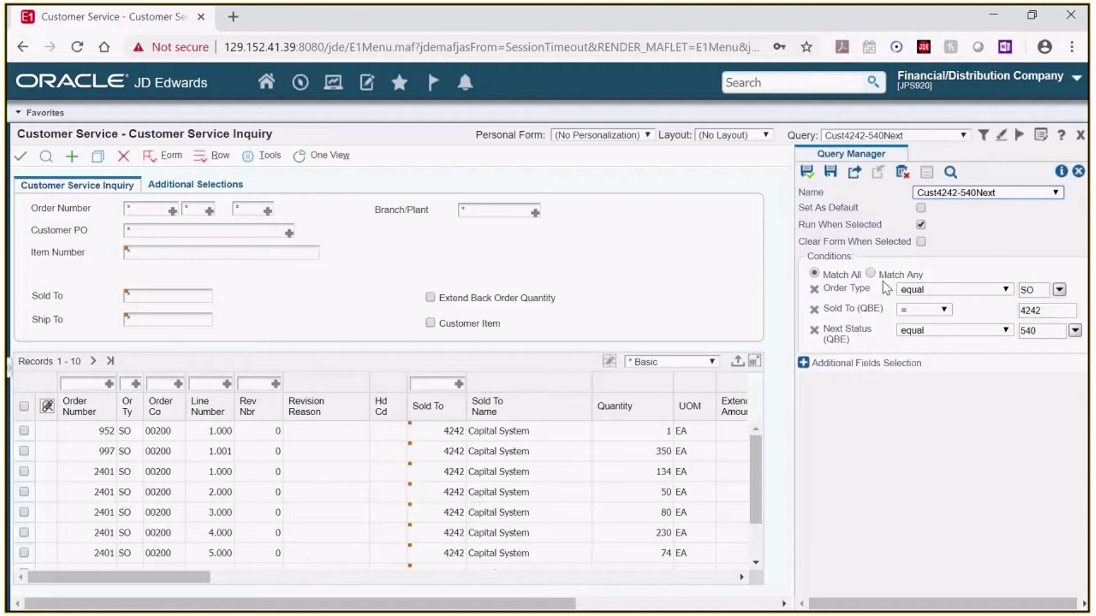
# Mark Cust4242-540Next as the default query
pyautogui.click(923, 208)
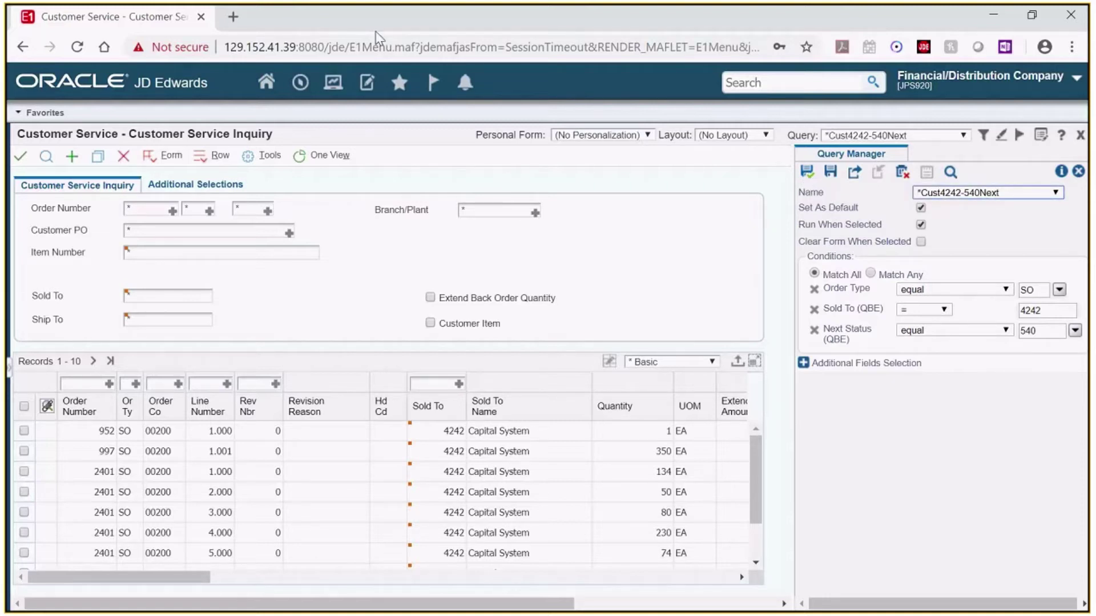
# Relaunch the inquiry so default query *Cust4242-540Next auto-lists customer 4242's lines
pyautogui.click(124, 156)
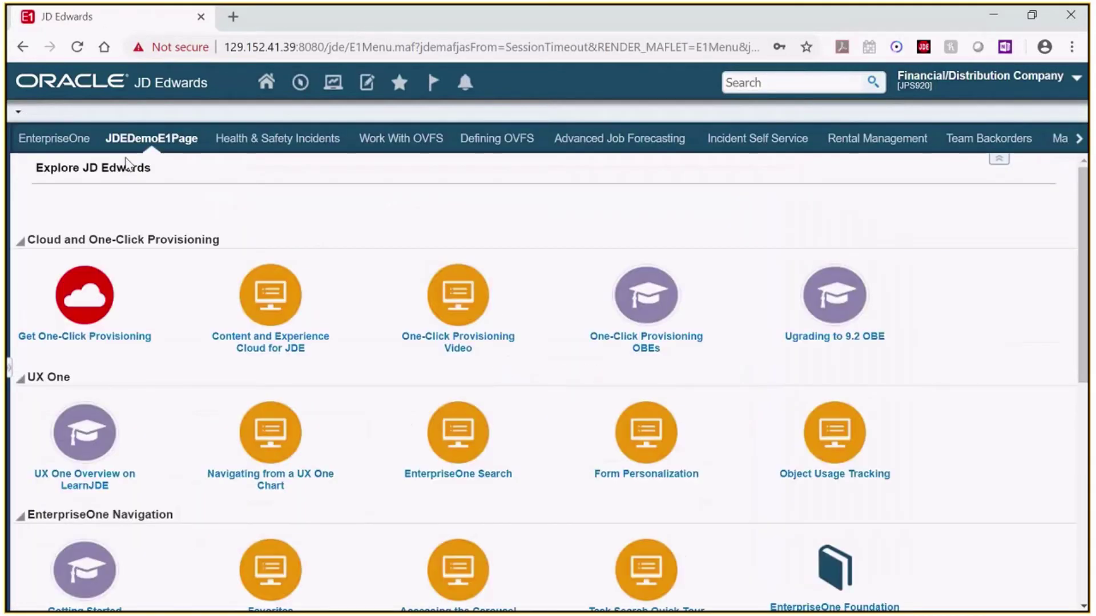
pyautogui.click(398, 86)
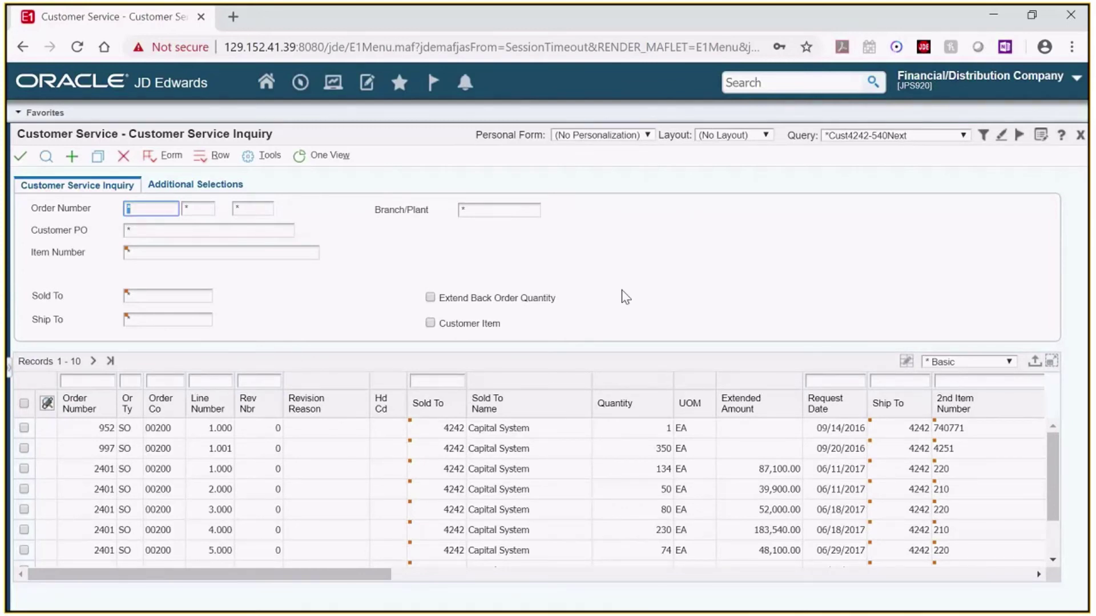
pyautogui.hotkey('alt', 'Tab')
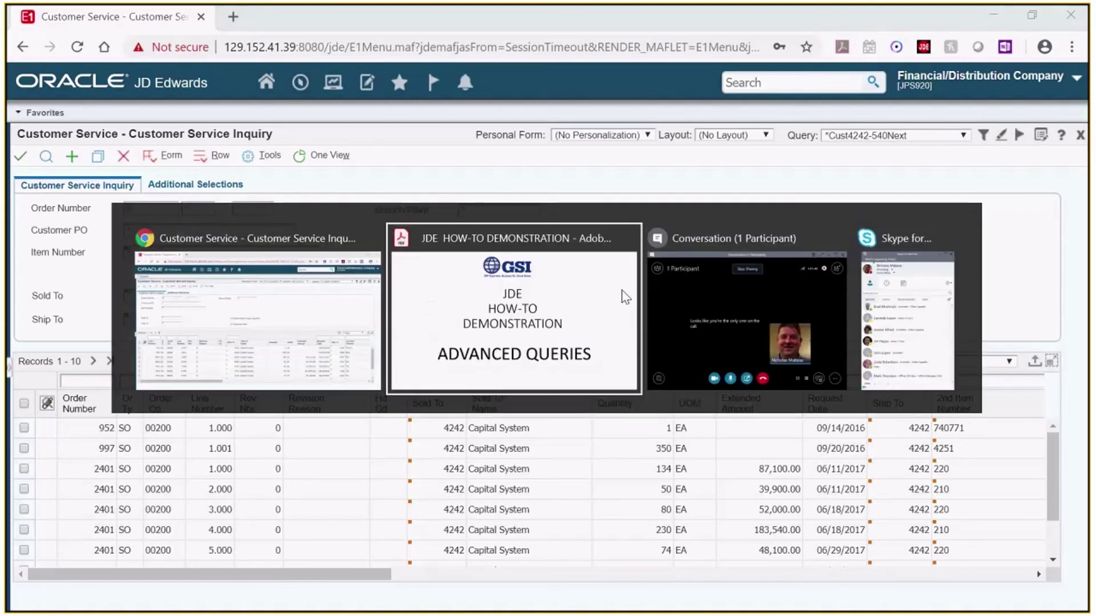